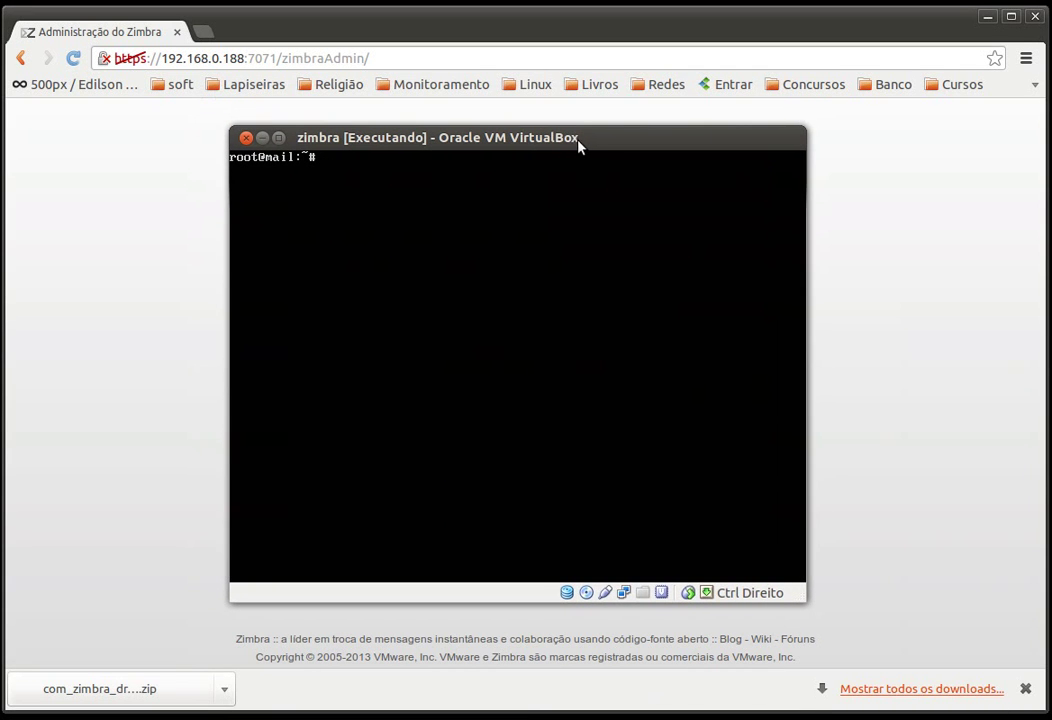
{"action": "key", "text": "Return"}
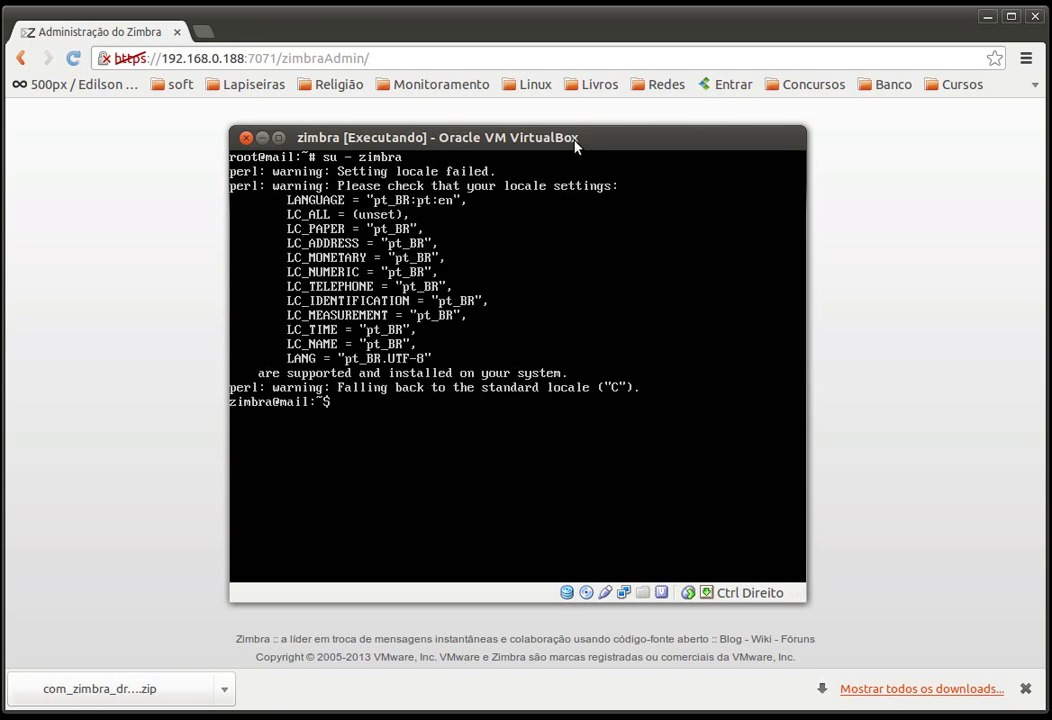
{"action": "key", "text": "Return"}
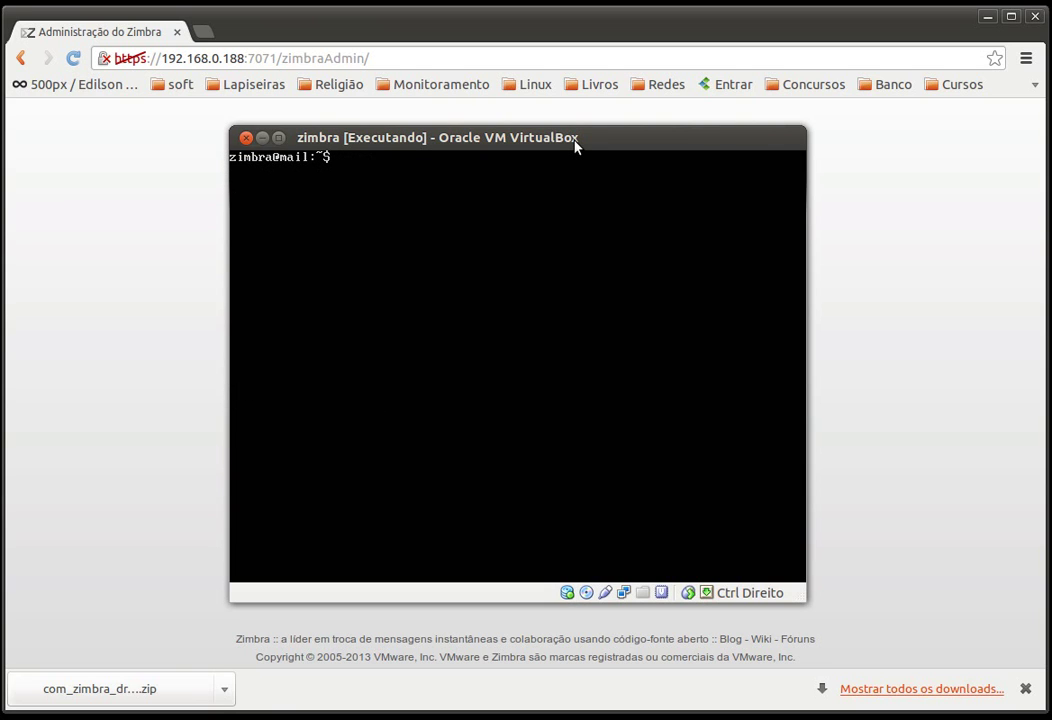
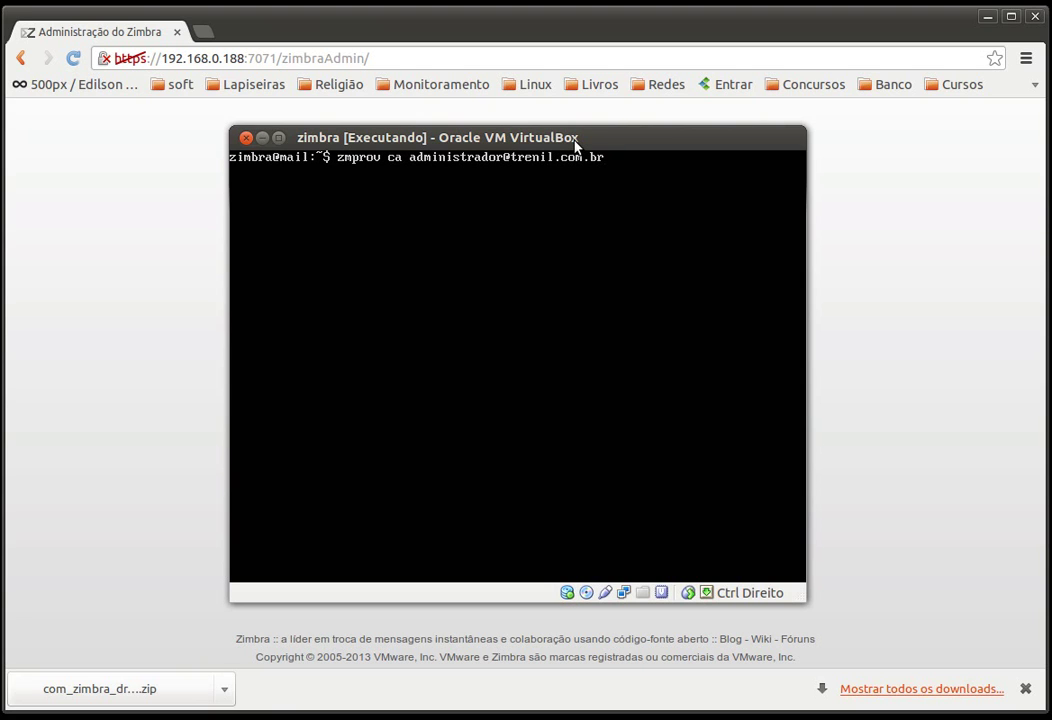
{"action": "key", "text": "Return"}
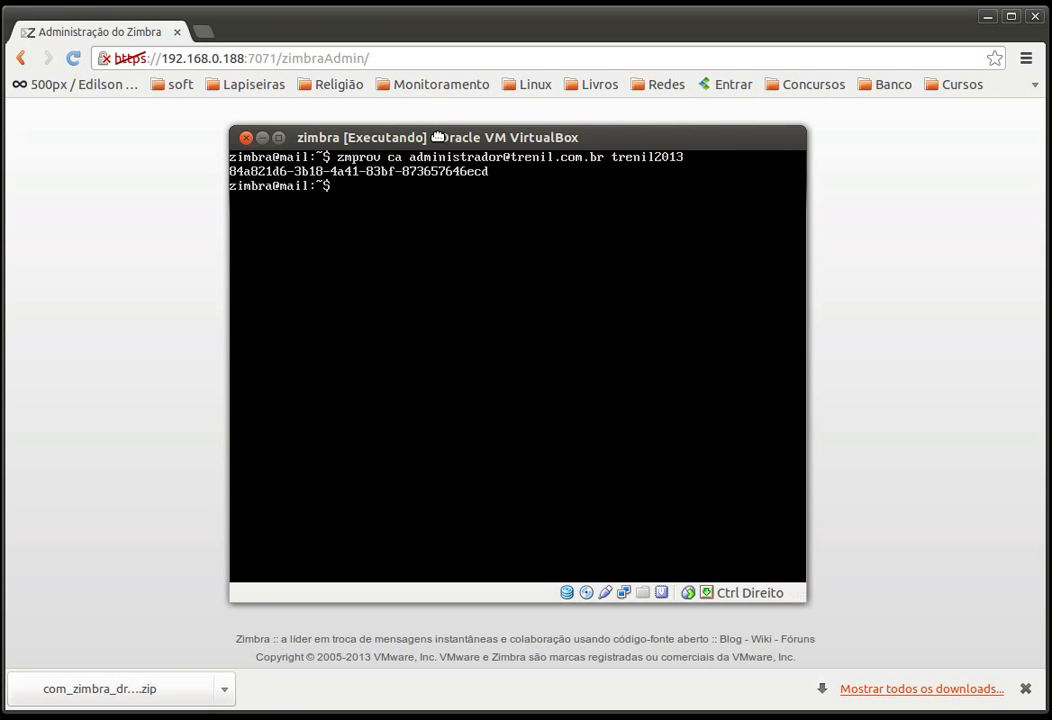
Move the VirtualBox window aside and log in as admin with its password
{"action": "left_click_drag", "start_coordinate": [437, 139], "coordinate": [1051, 345]}
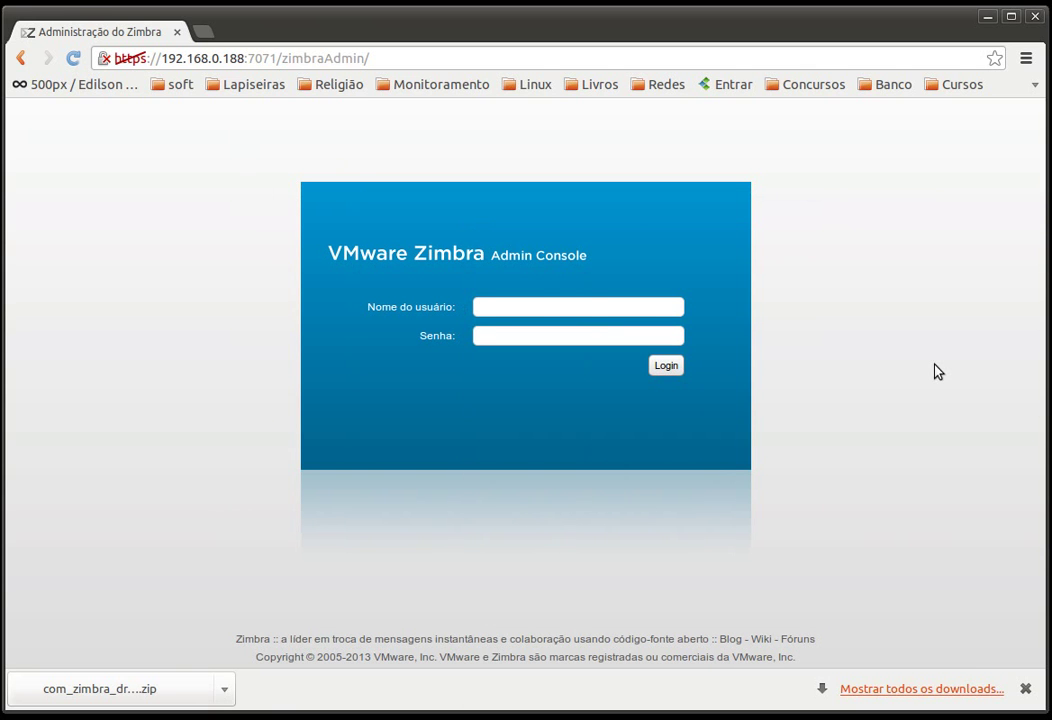
{"action": "left_click", "coordinate": [532, 305]}
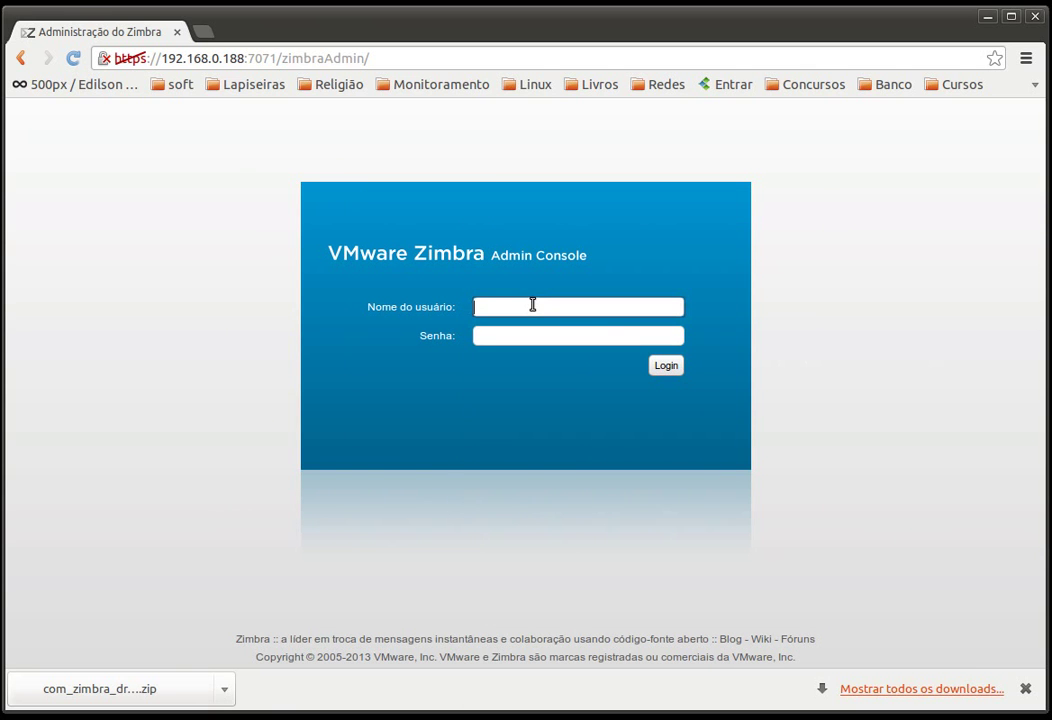
{"action": "type", "text": "admin"}
{"action": "key", "text": "Tab"}
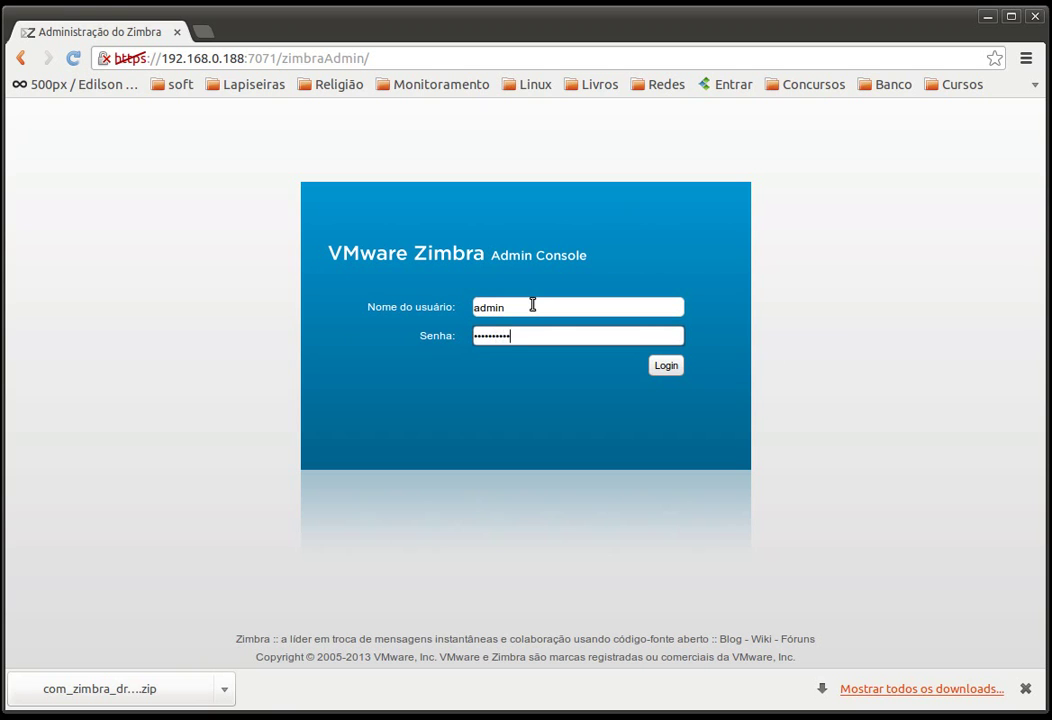
{"action": "left_click", "coordinate": [674, 366]}
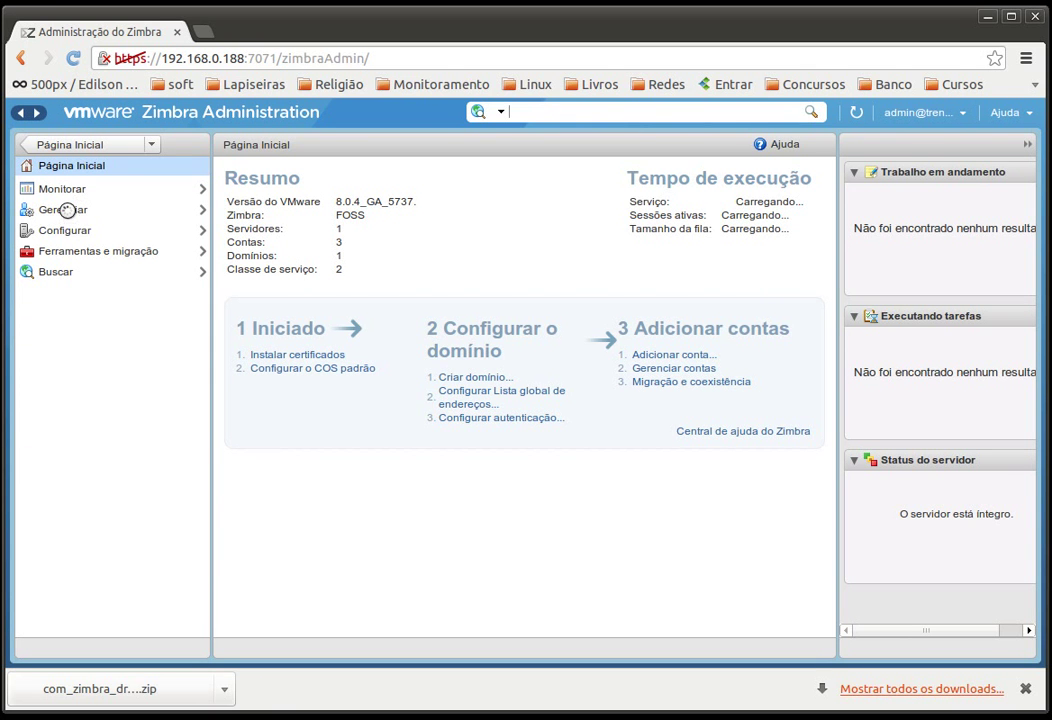
{"action": "left_click", "coordinate": [66, 210]}
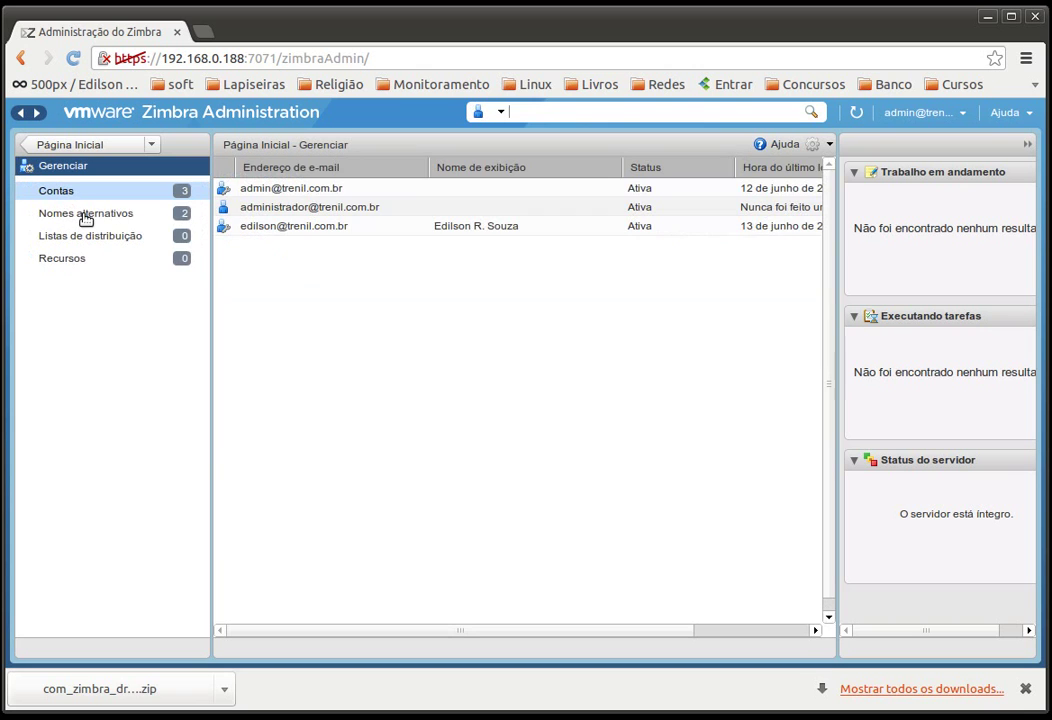
{"action": "left_click", "coordinate": [284, 211]}
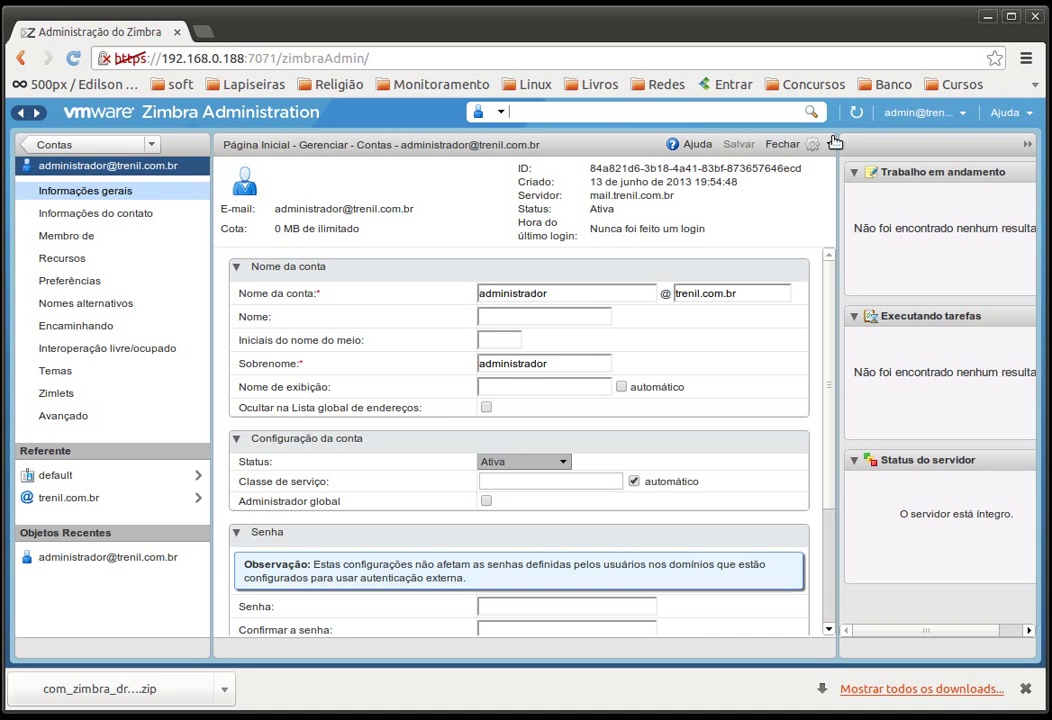
{"action": "left_click", "coordinate": [75, 193]}
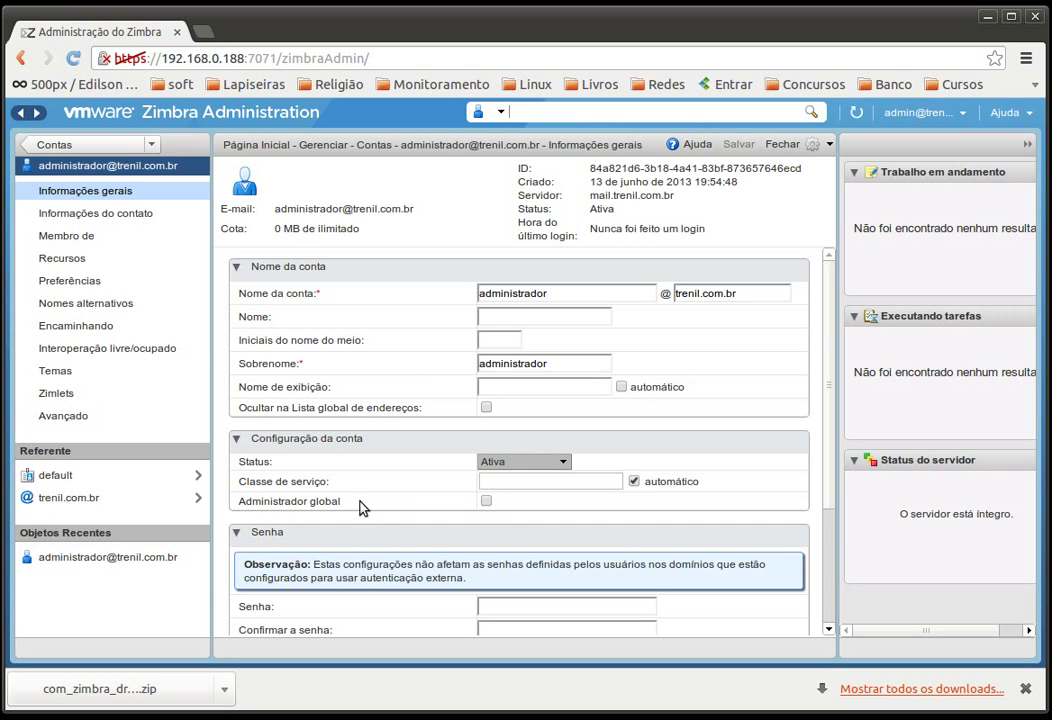
{"action": "left_click", "coordinate": [487, 502]}
{"action": "left_click", "coordinate": [733, 144]}
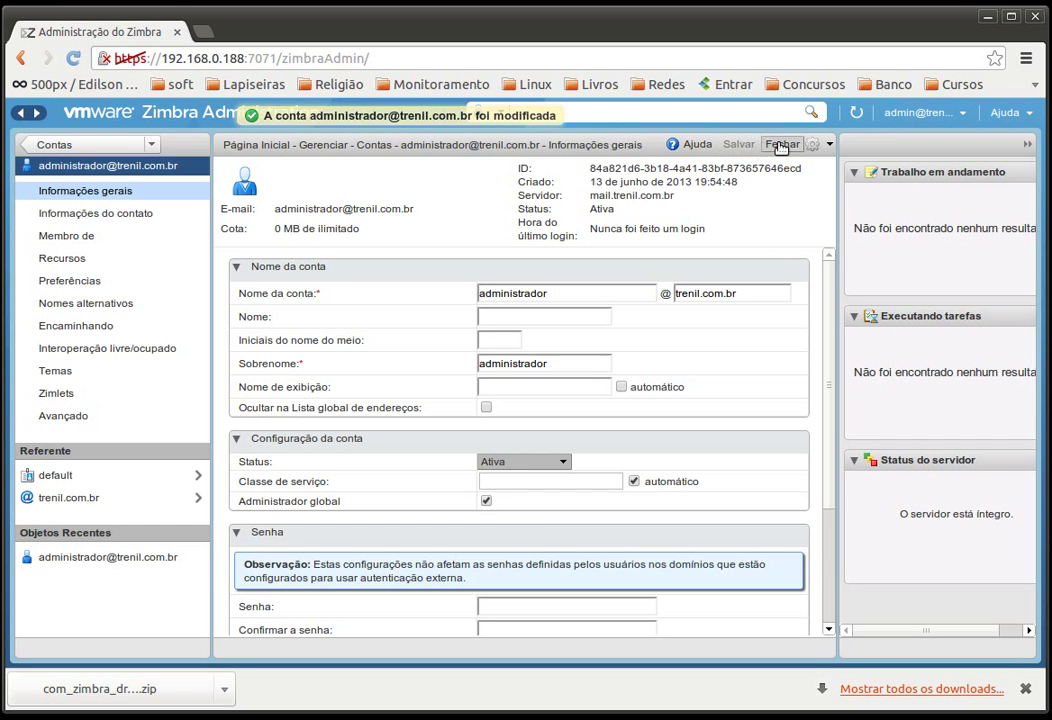
{"action": "left_click", "coordinate": [781, 147]}
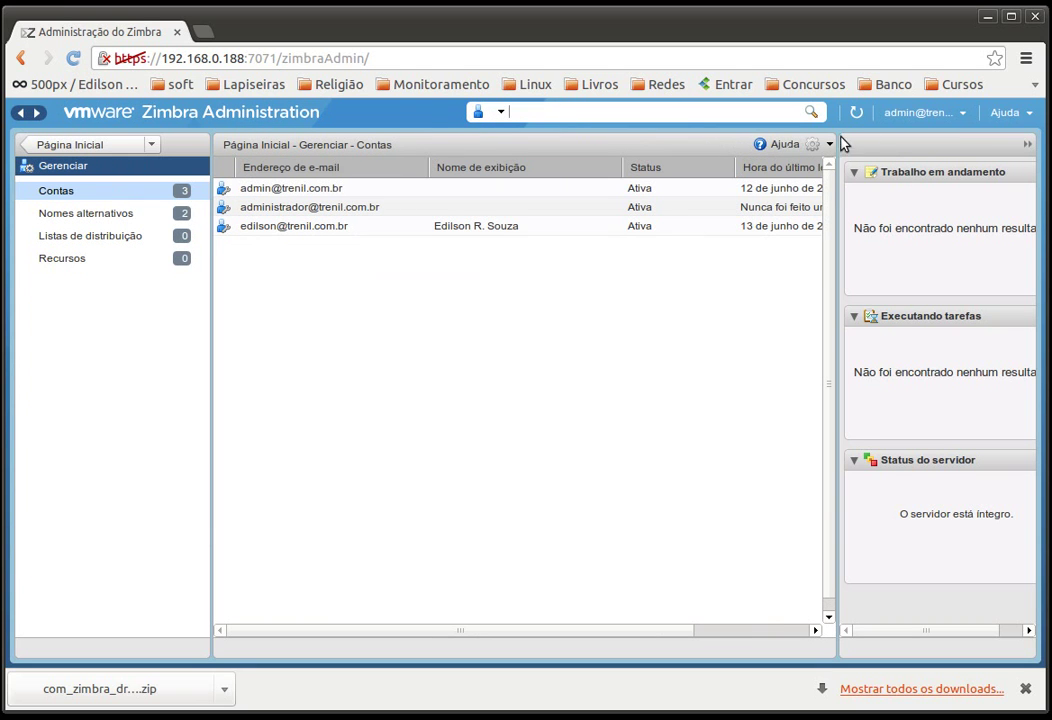
Sign out of the admin console via the account menu's Sair option
{"action": "left_click", "coordinate": [925, 113]}
{"action": "left_click", "coordinate": [911, 142]}
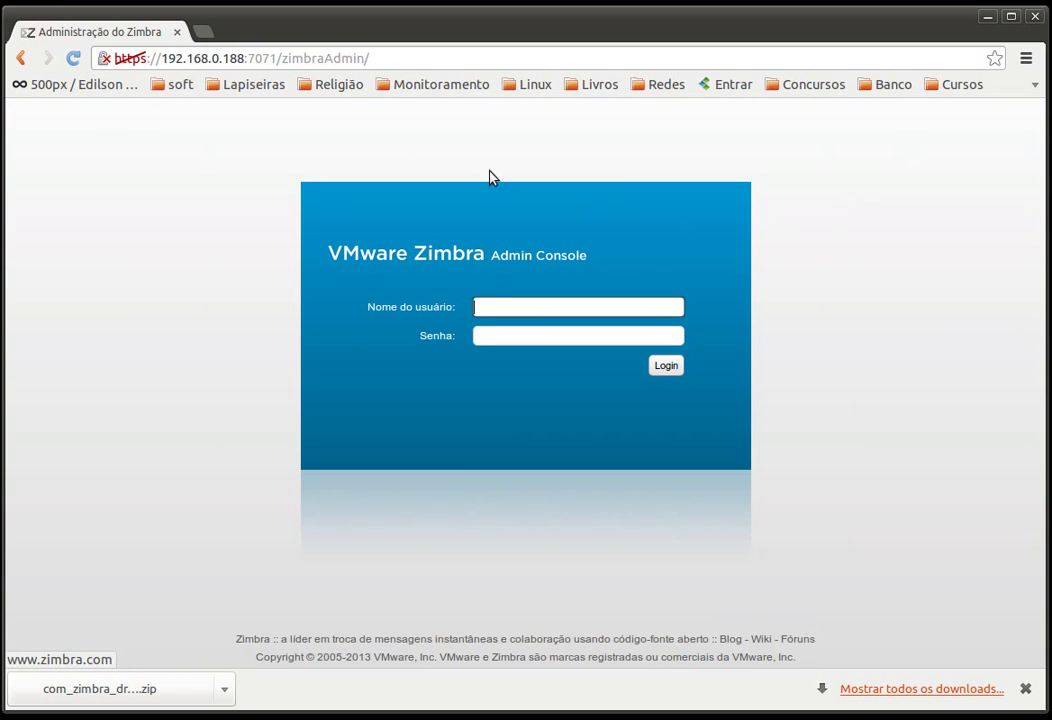
{"action": "left_click_drag", "start_coordinate": [140, 58], "coordinate": [365, 58]}
{"action": "left_click", "coordinate": [263, 58]}
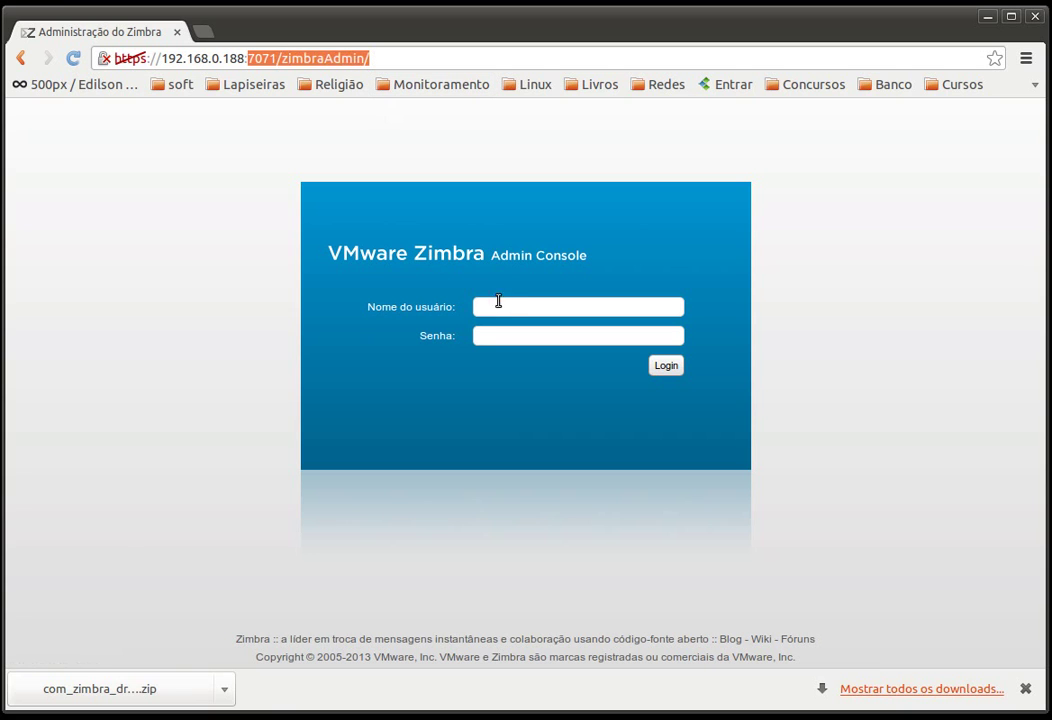
Log back in with username administrador and its password
{"action": "left_click", "coordinate": [496, 312]}
{"action": "type", "text": "administrador"}
{"action": "key", "text": "Tab"}
{"action": "type", "text": "••••••••••"}
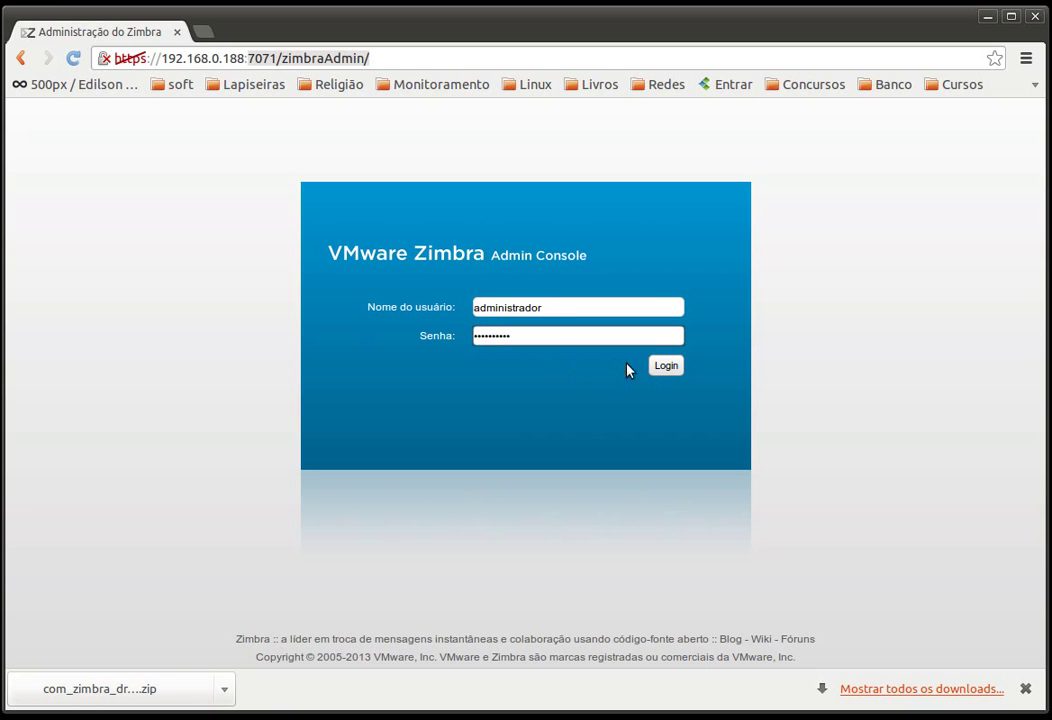
{"action": "left_click", "coordinate": [668, 366]}
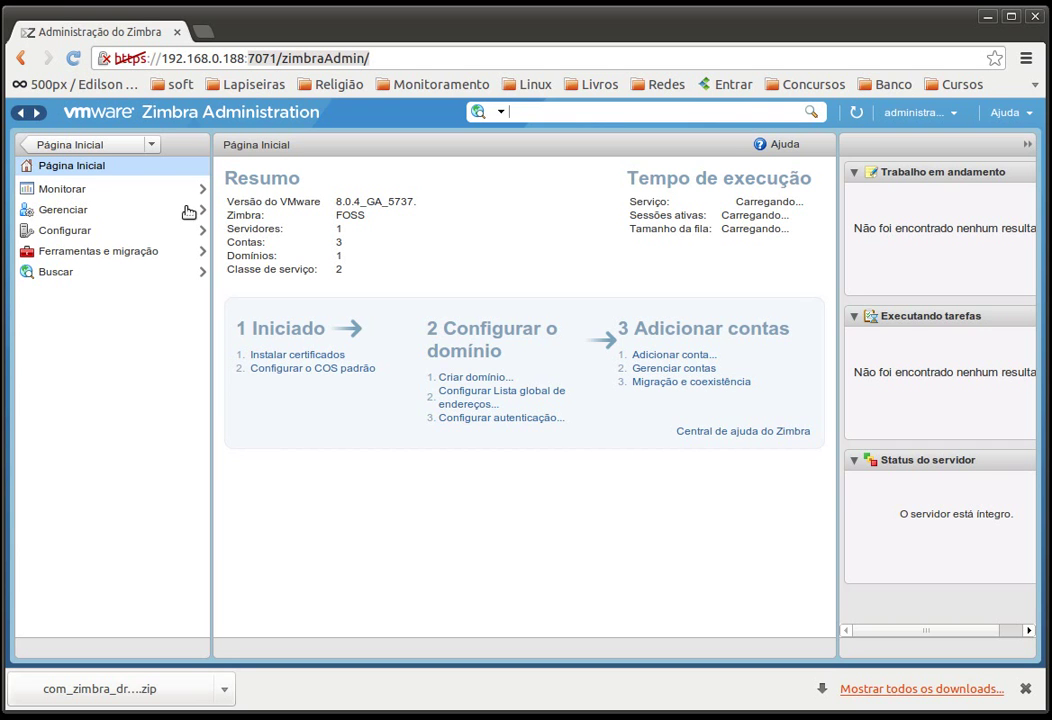
View Monitorar's Status do servidor, Estatísticas avançadas, Contador de mensagens and Filas de e-mail pages
{"action": "left_click", "coordinate": [156, 189]}
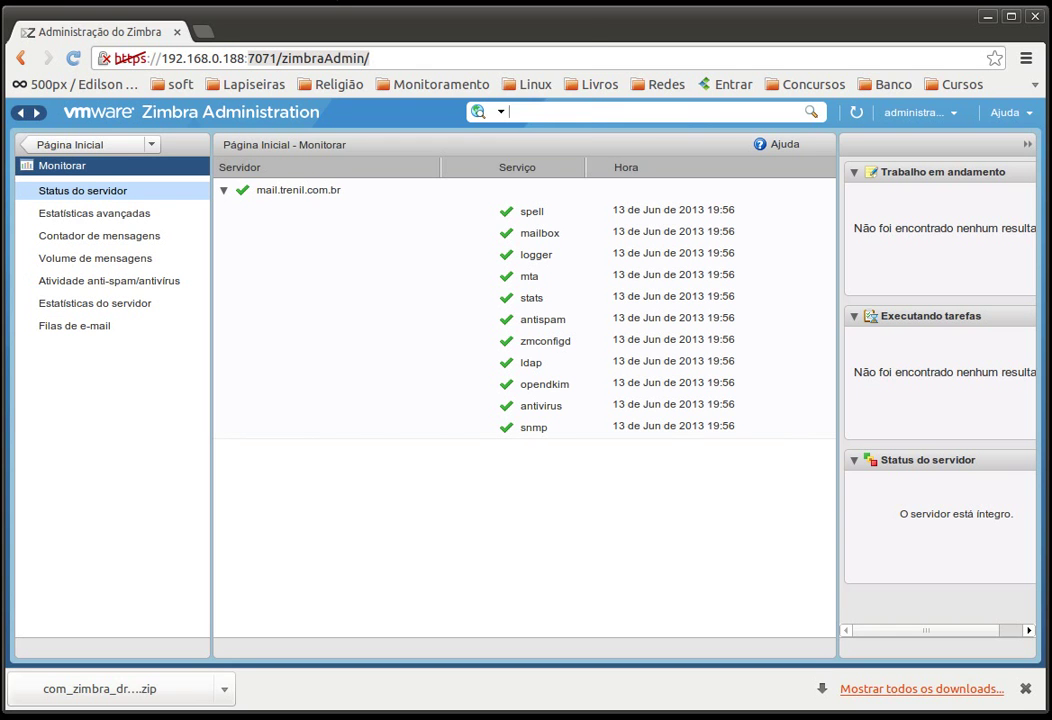
{"action": "left_click", "coordinate": [77, 218]}
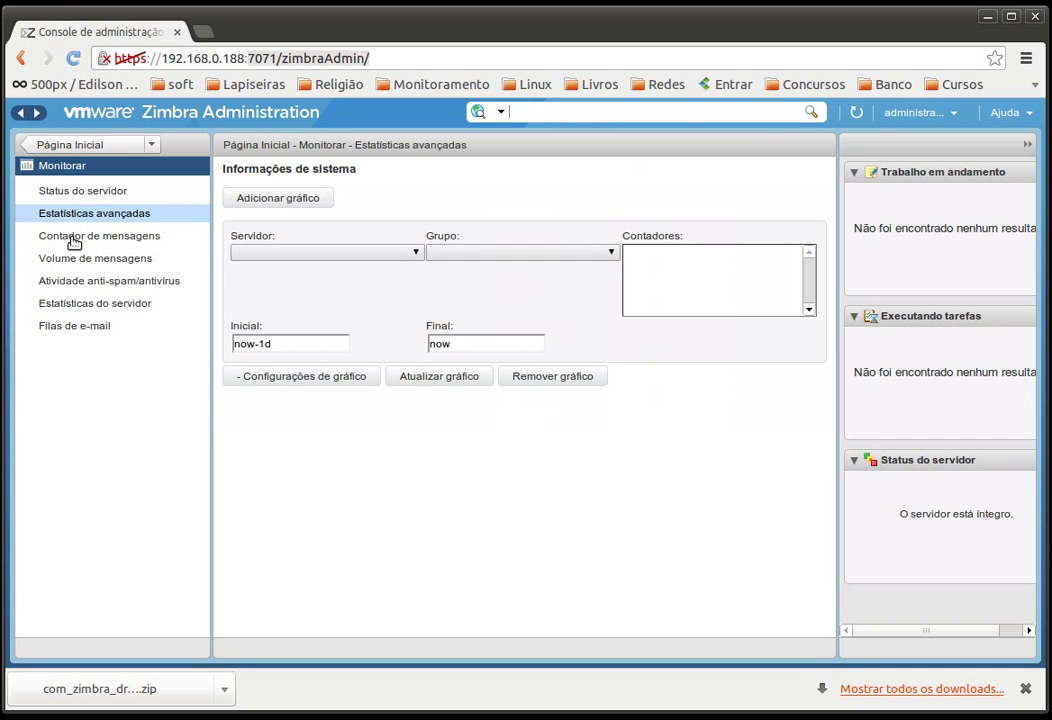
{"action": "left_click", "coordinate": [74, 240]}
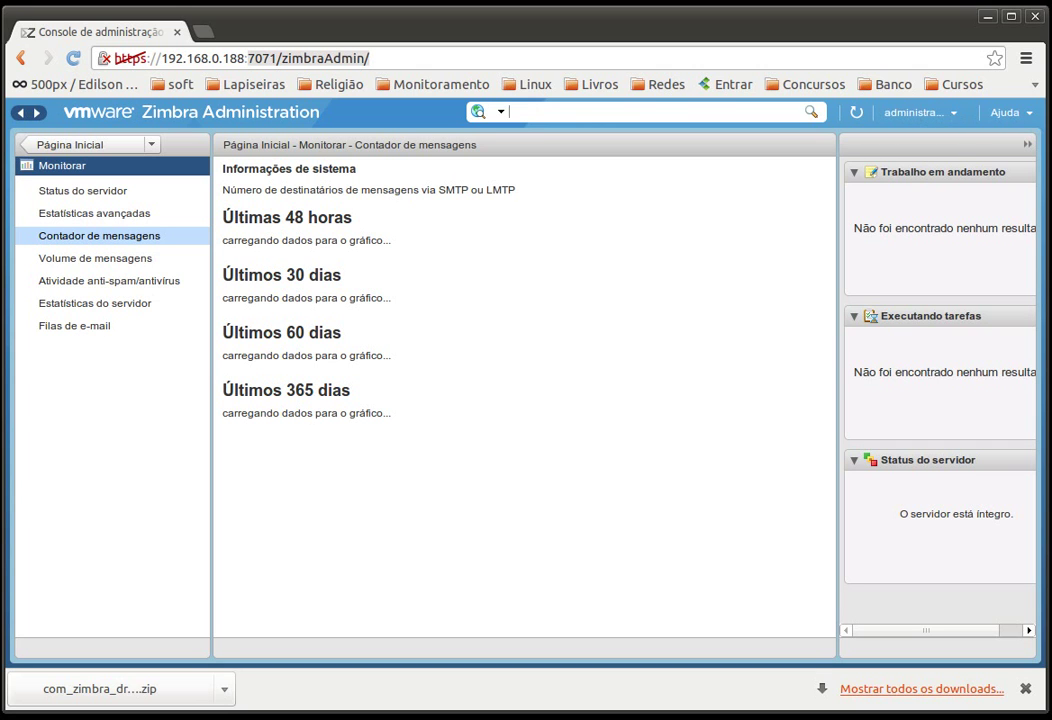
{"action": "left_click", "coordinate": [74, 325]}
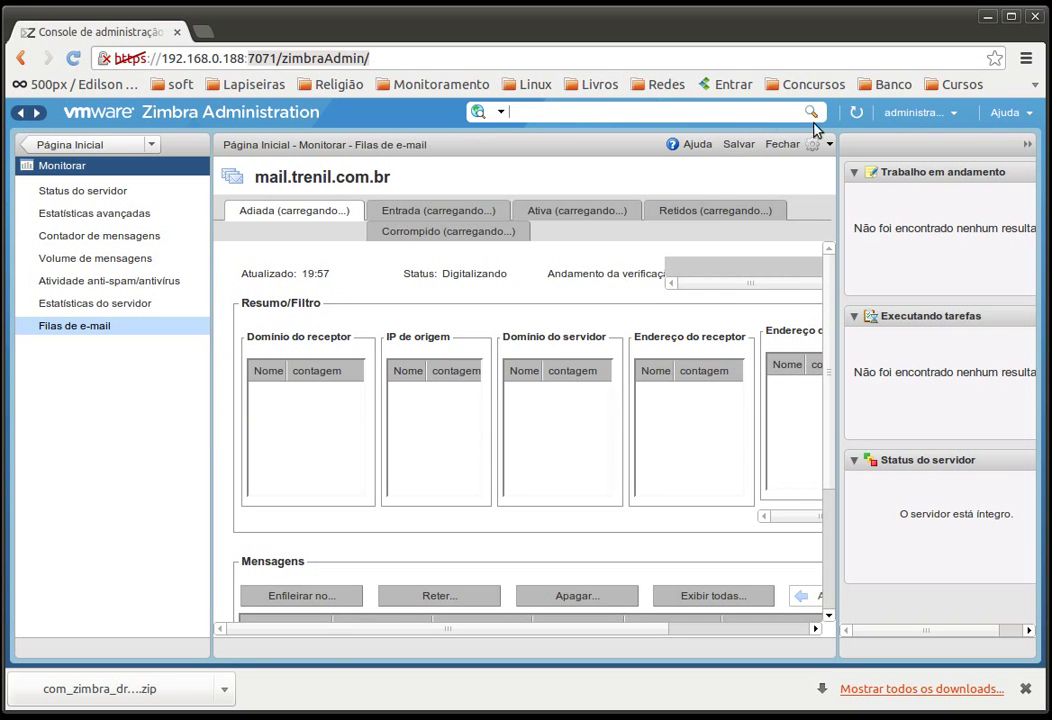
Sign out with Sair and dismiss the connection error with OK
{"action": "left_click", "coordinate": [930, 112]}
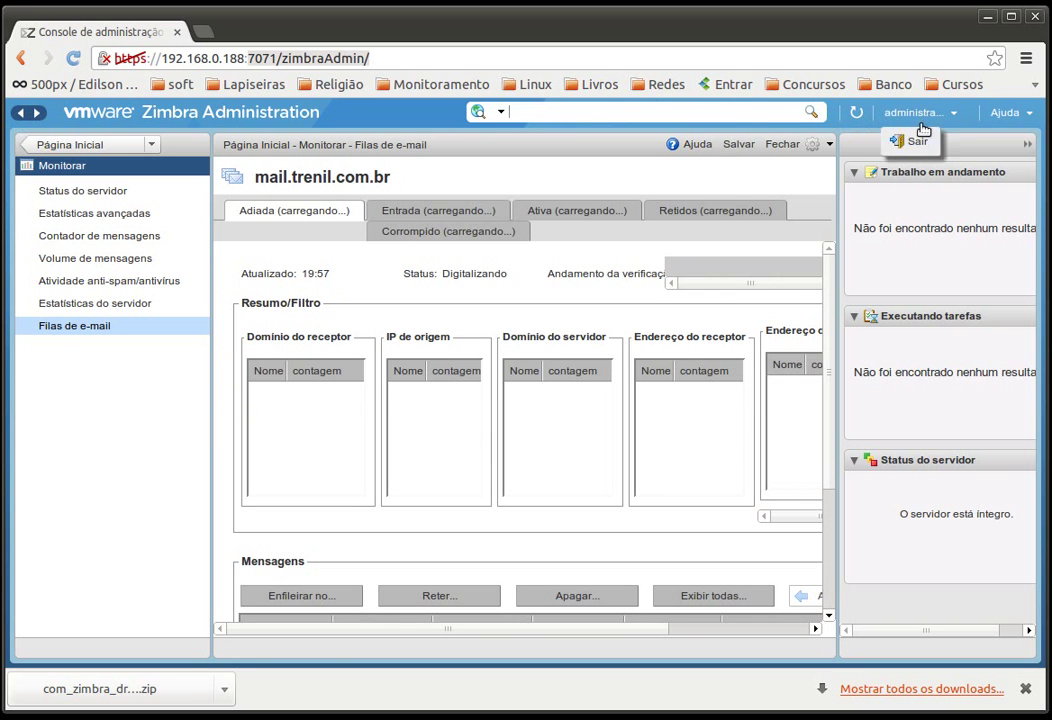
{"action": "left_click", "coordinate": [915, 141]}
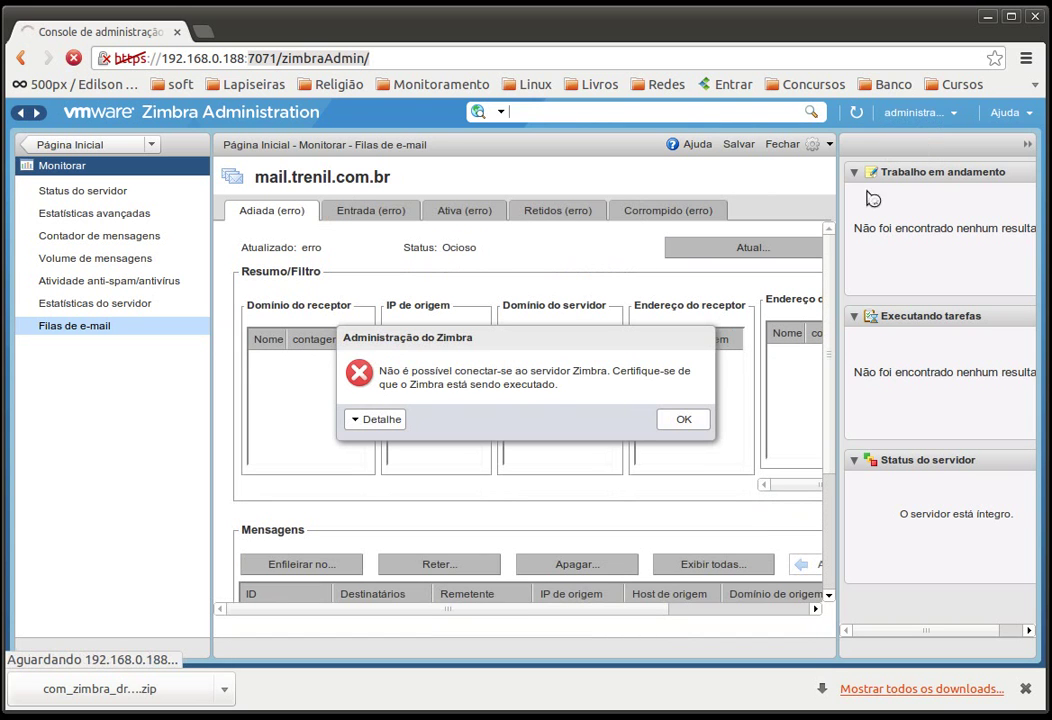
{"action": "left_click", "coordinate": [686, 419]}
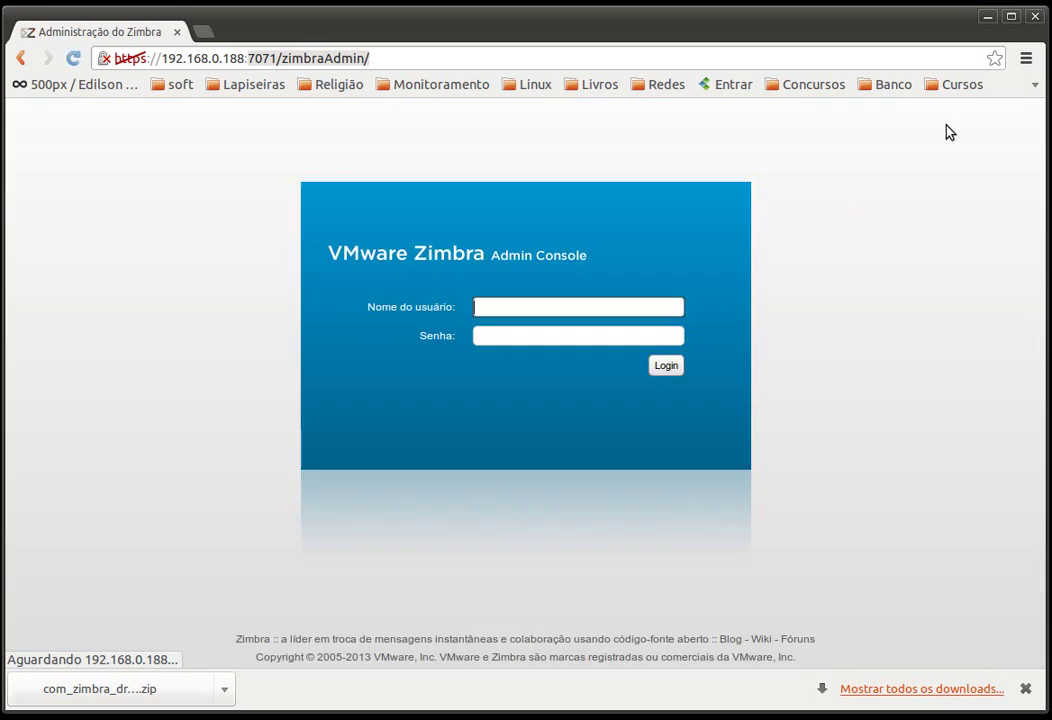